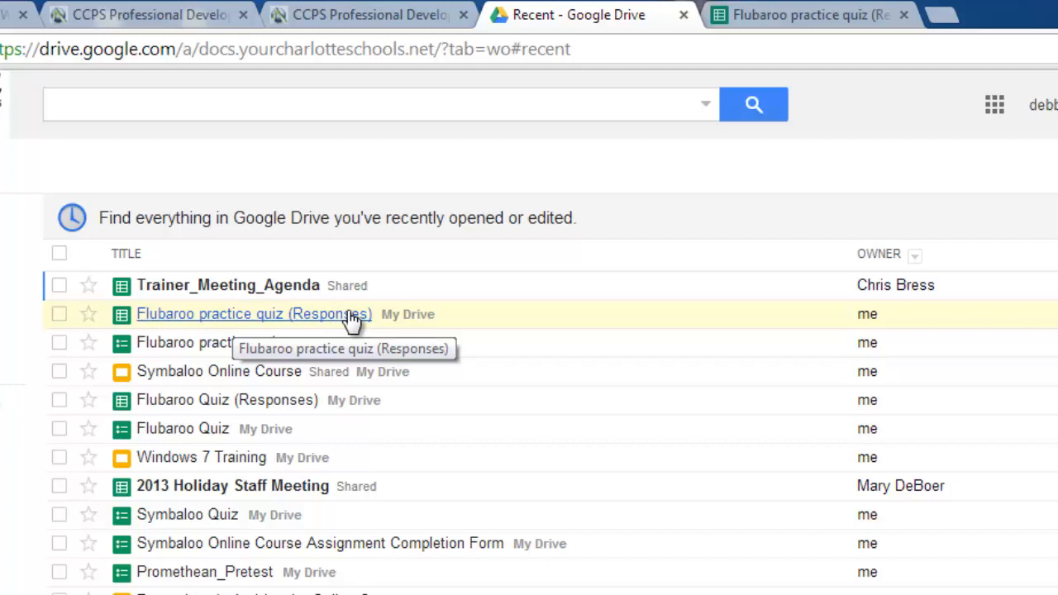
Step: Open the 'Flubaroo practice quiz (Responses)' spreadsheet from Drive's Recent list
left_click(234, 315)
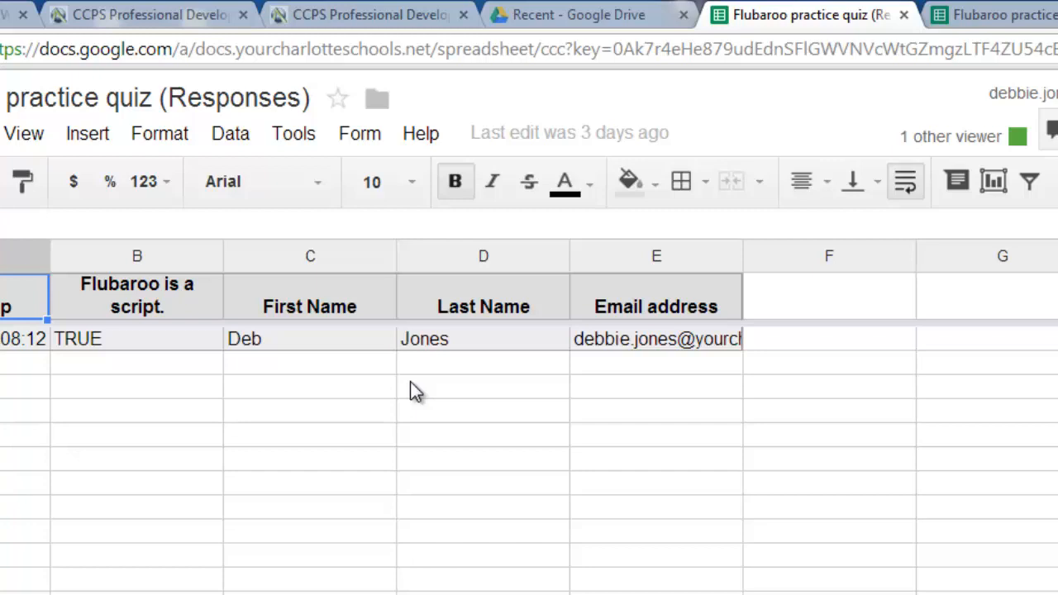
Step: Open the Tools menu in the responses spreadsheet
left_click(297, 136)
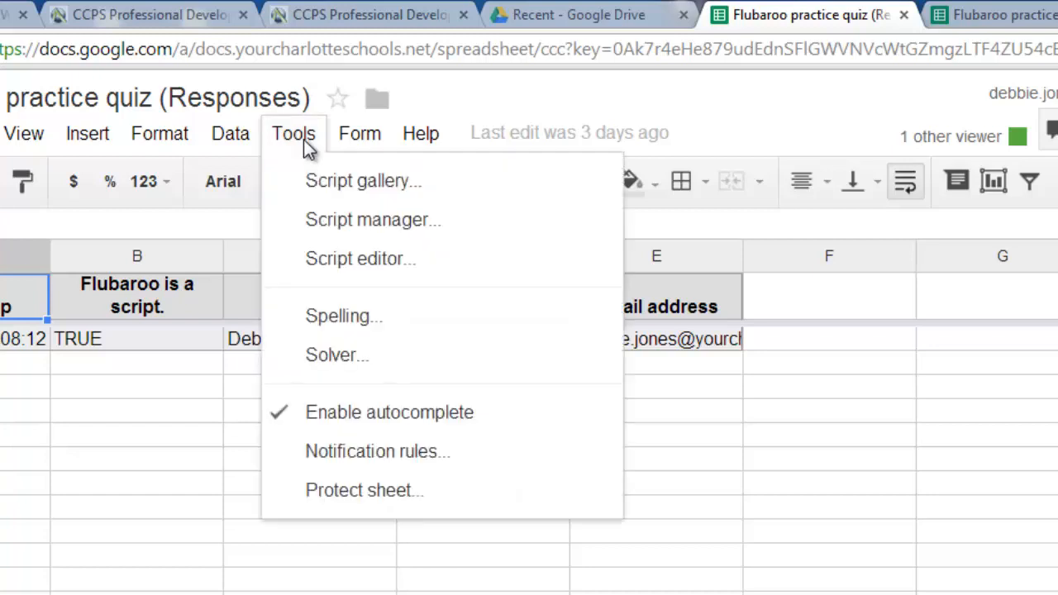
Step: Search the Education script gallery for 'Flubaroo' and install Flubaroo
left_click(333, 188)
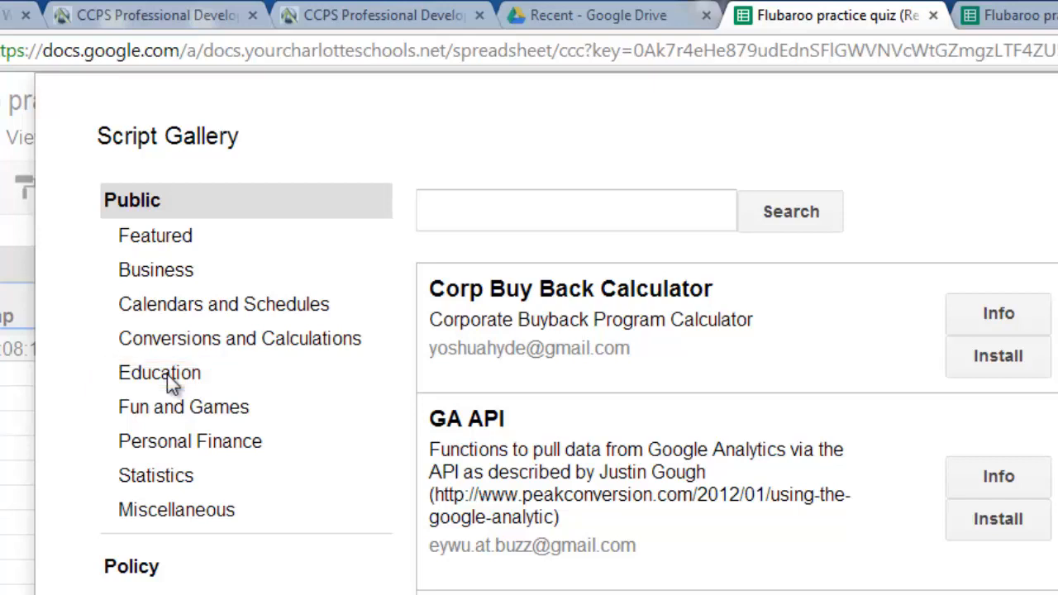
left_click(168, 376)
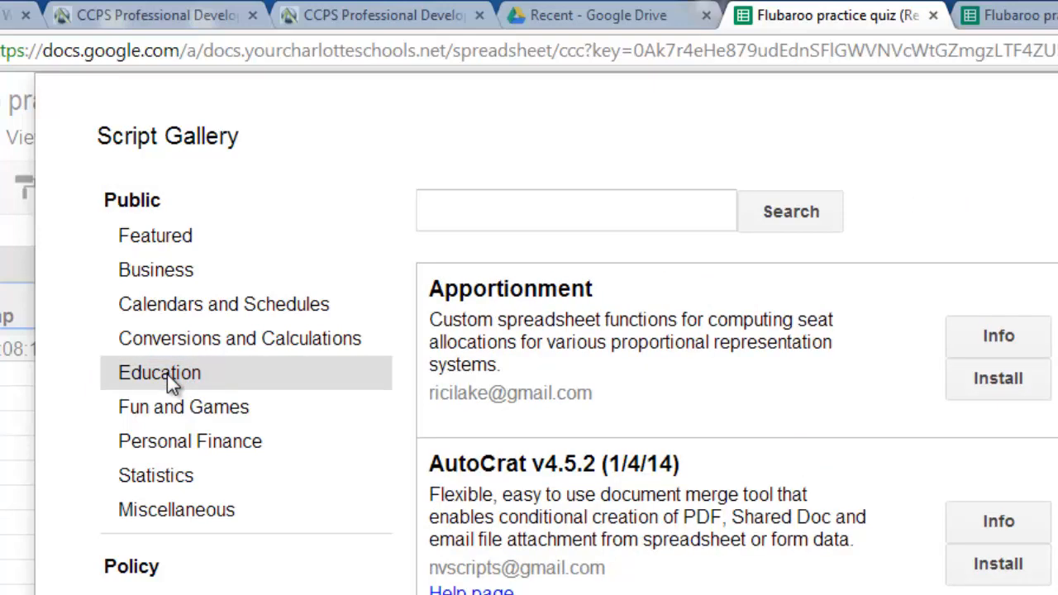
left_click(460, 205)
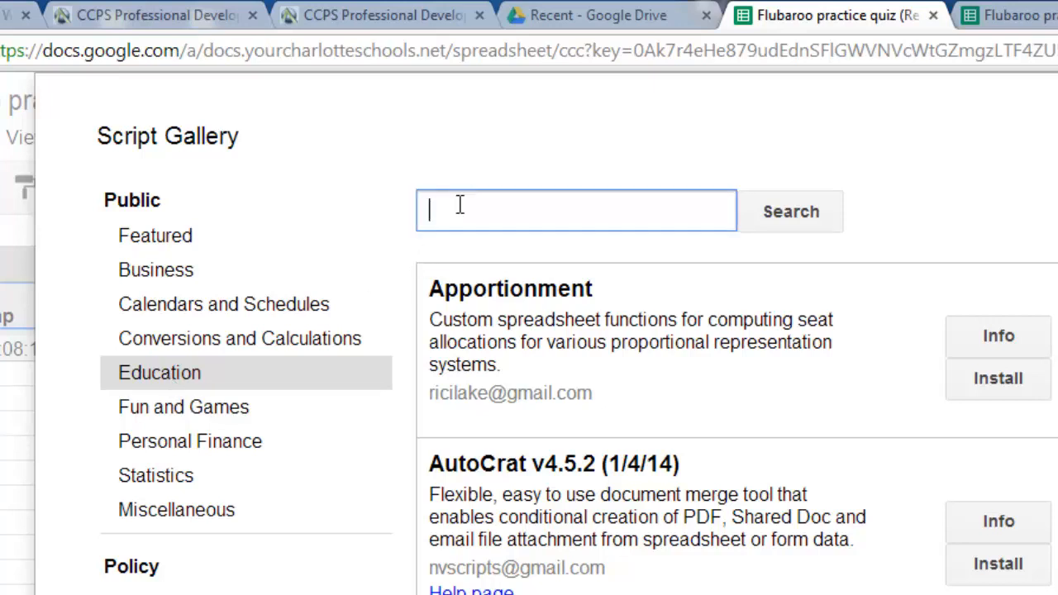
type("Flubaroo")
left_click(804, 213)
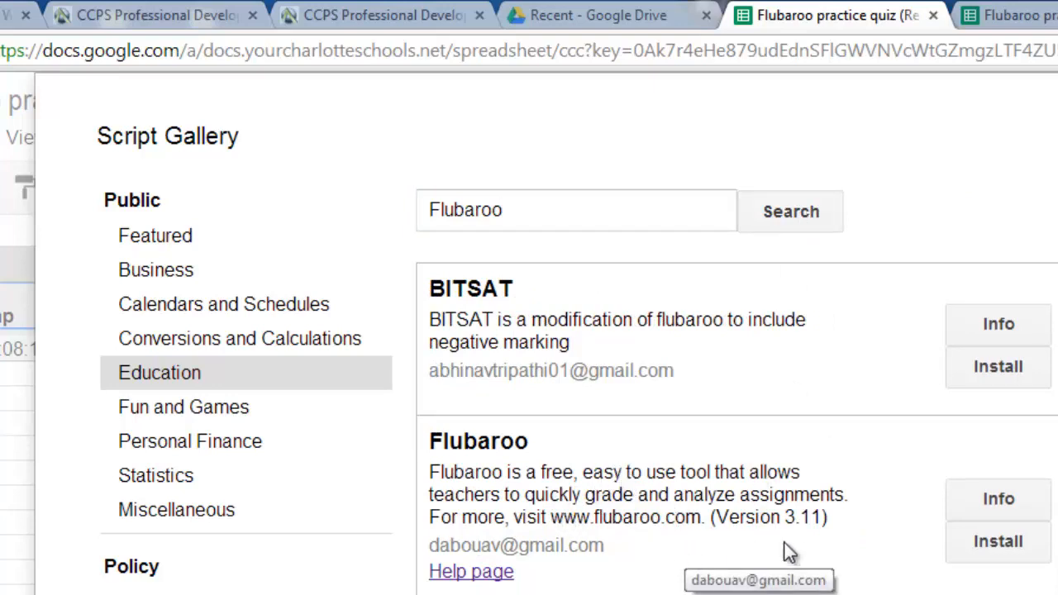
left_click(1000, 543)
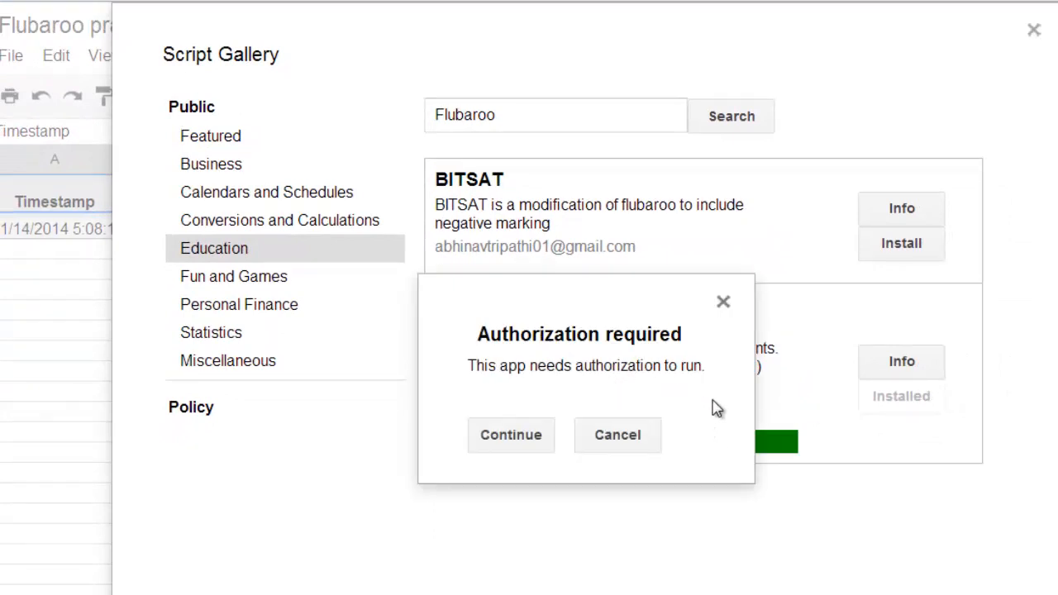
Step: Authorize Flubaroo by accepting its permissions, then close the Script Gallery
left_click(511, 435)
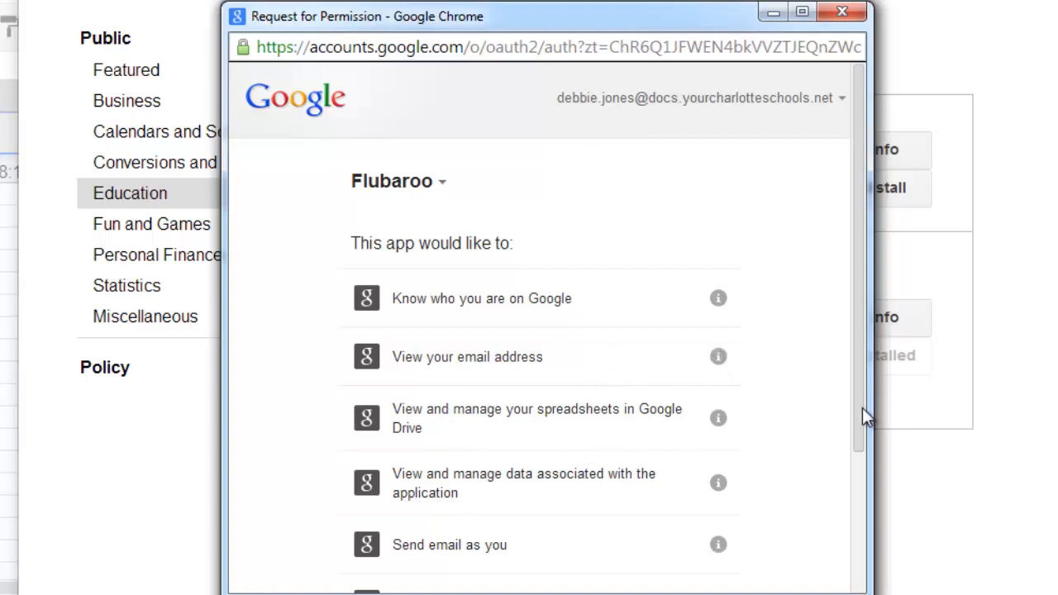
left_click_drag(862, 408, 865, 440)
left_click_drag(873, 590, 911, 590)
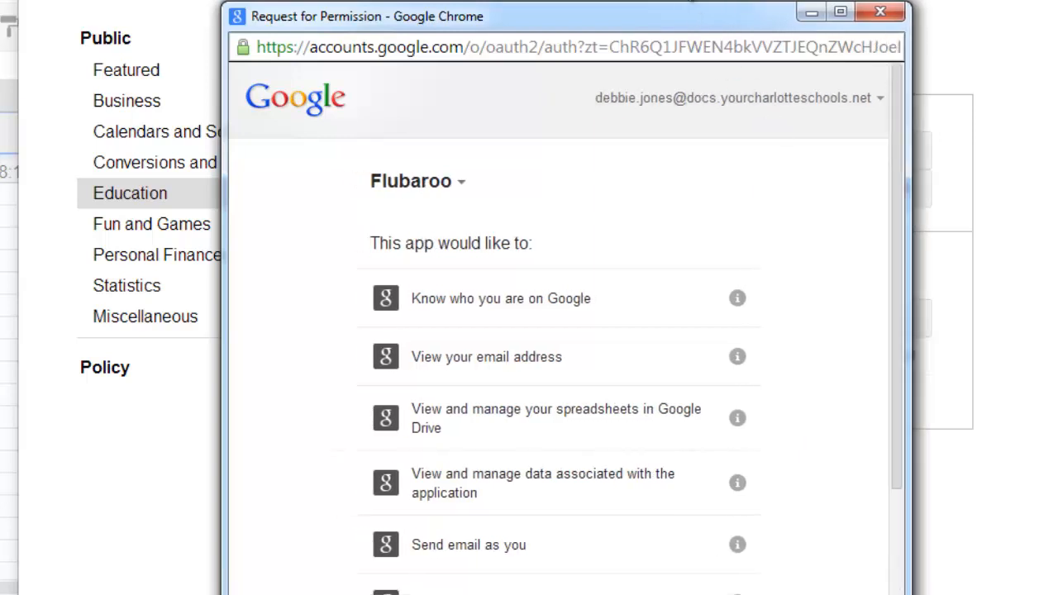
left_click_drag(714, 19, 650, 0)
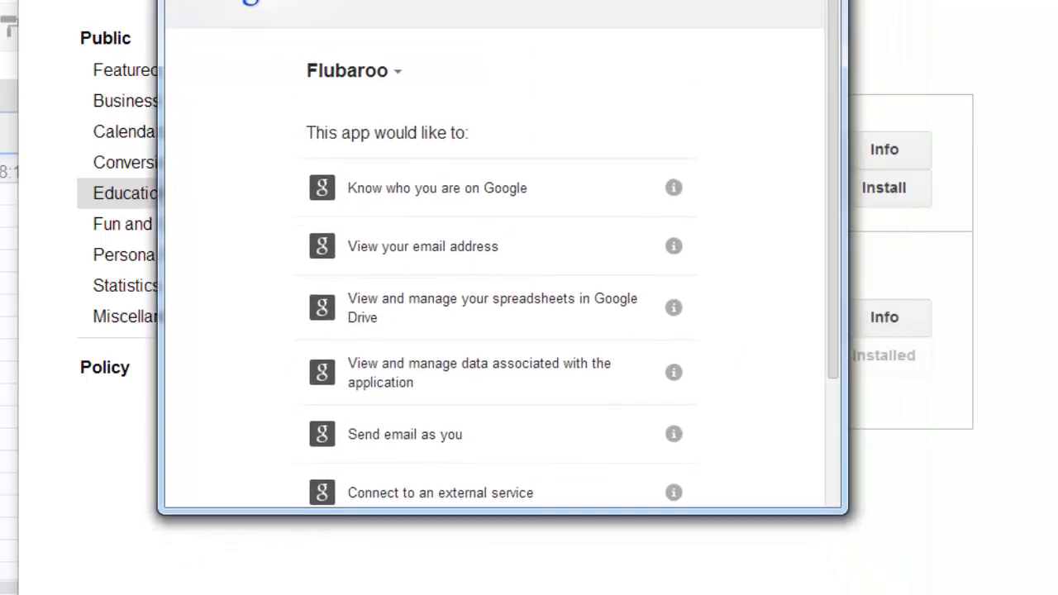
left_click_drag(843, 514, 909, 594)
scroll(529, 331, "down", 1)
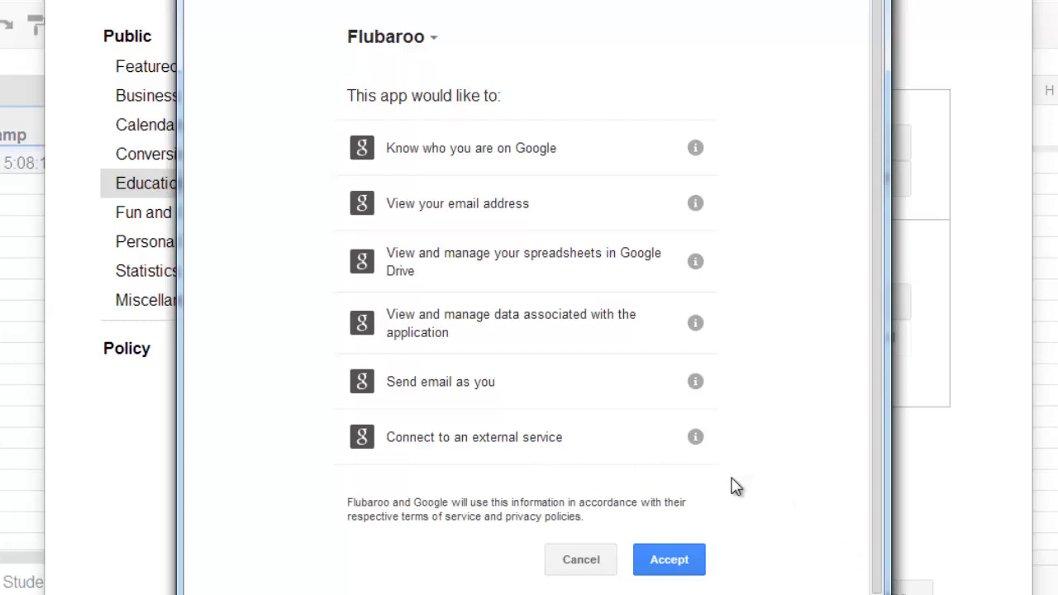
left_click(686, 559)
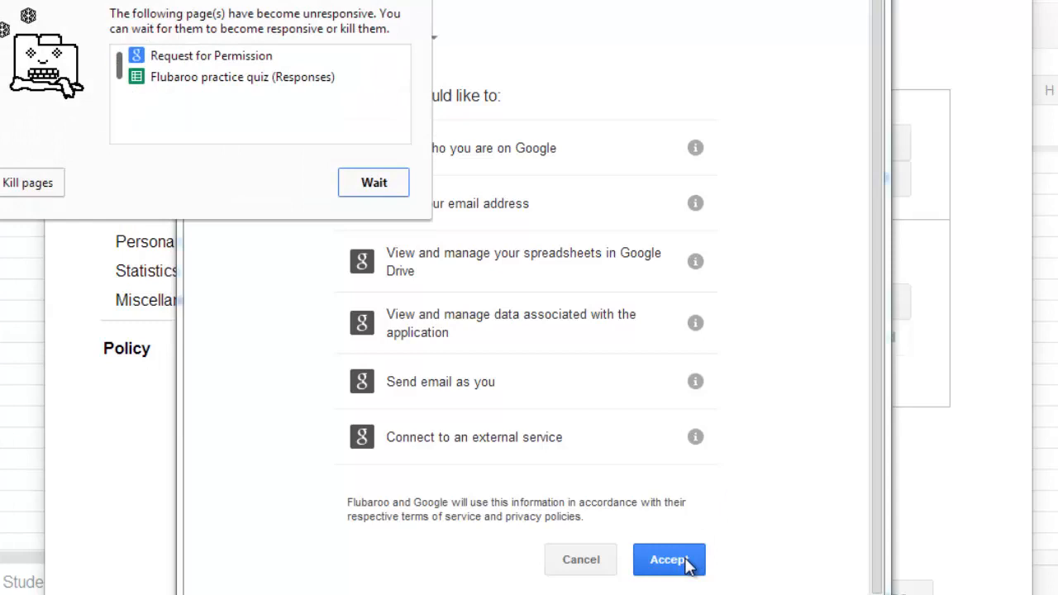
left_click(688, 566)
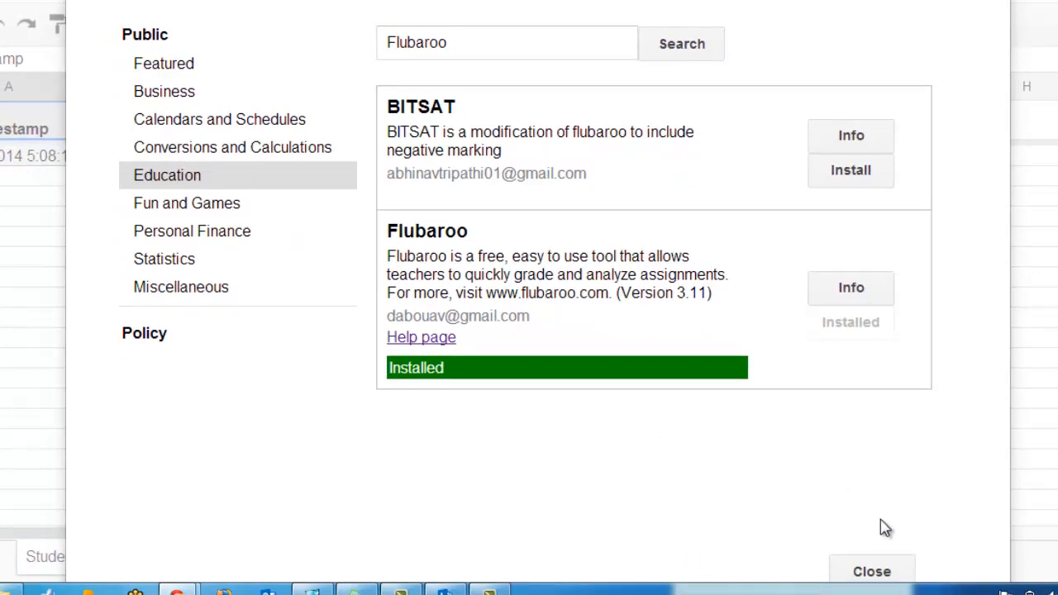
left_click(871, 572)
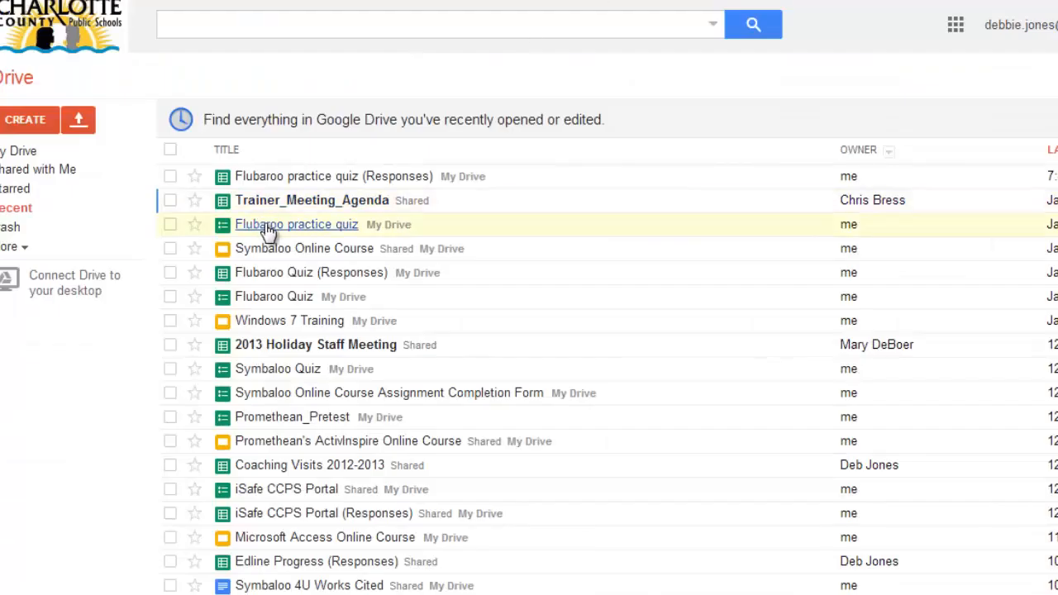
Step: Open the 'Flubaroo practice quiz' form from Drive's Recent list for editing
left_click(277, 230)
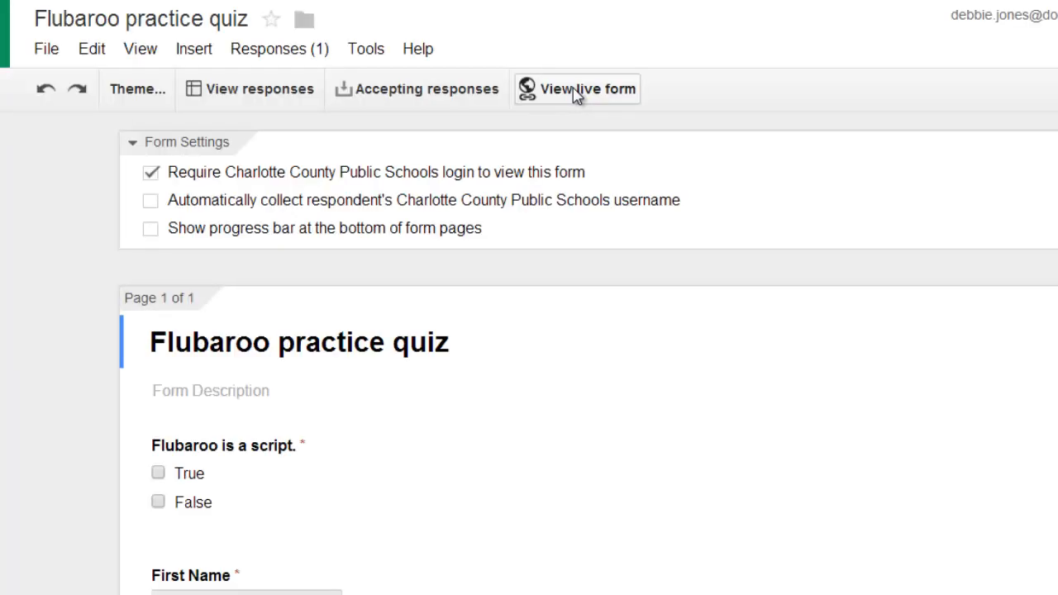
Step: Open the live quiz form and answer False to the first question
left_click(574, 97)
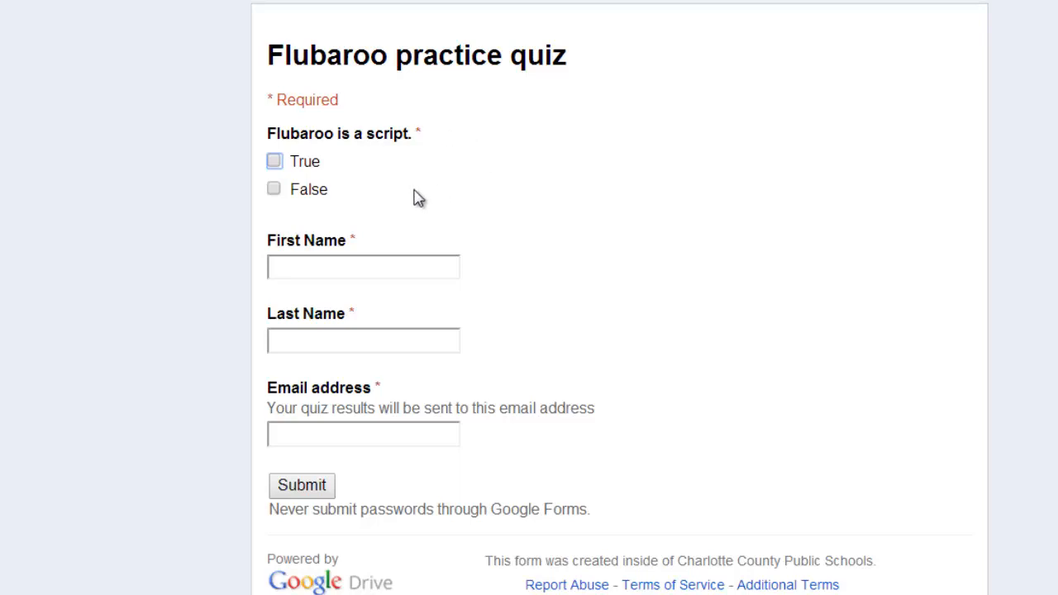
left_click(274, 189)
key("Tab")
Step: Enter a sample student's first name, last name and e-mail, submit, and close the confirmation
left_click(297, 267)
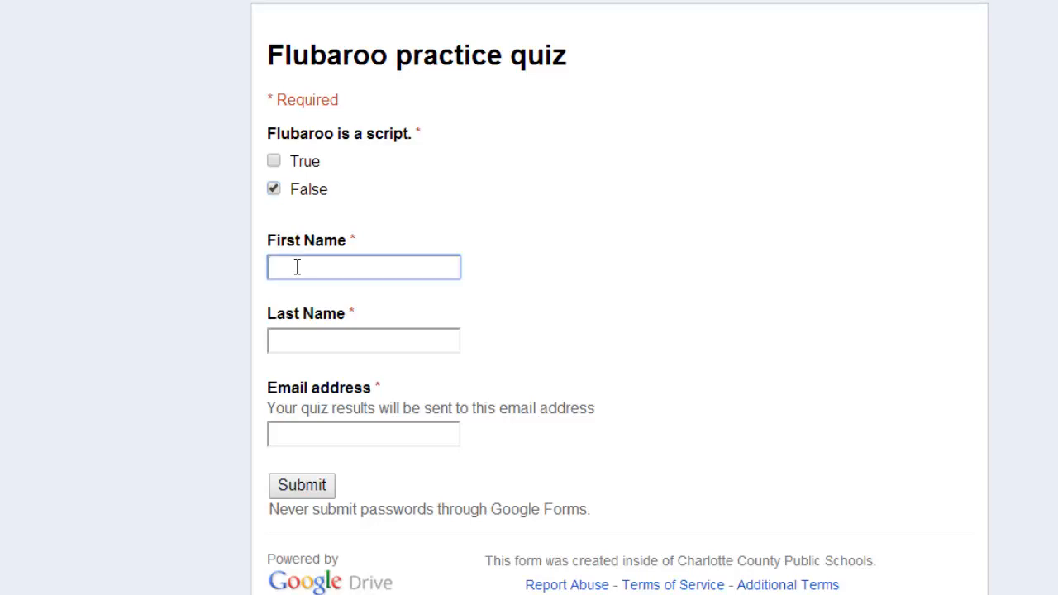
type("Jane")
key("Tab")
type("Doe")
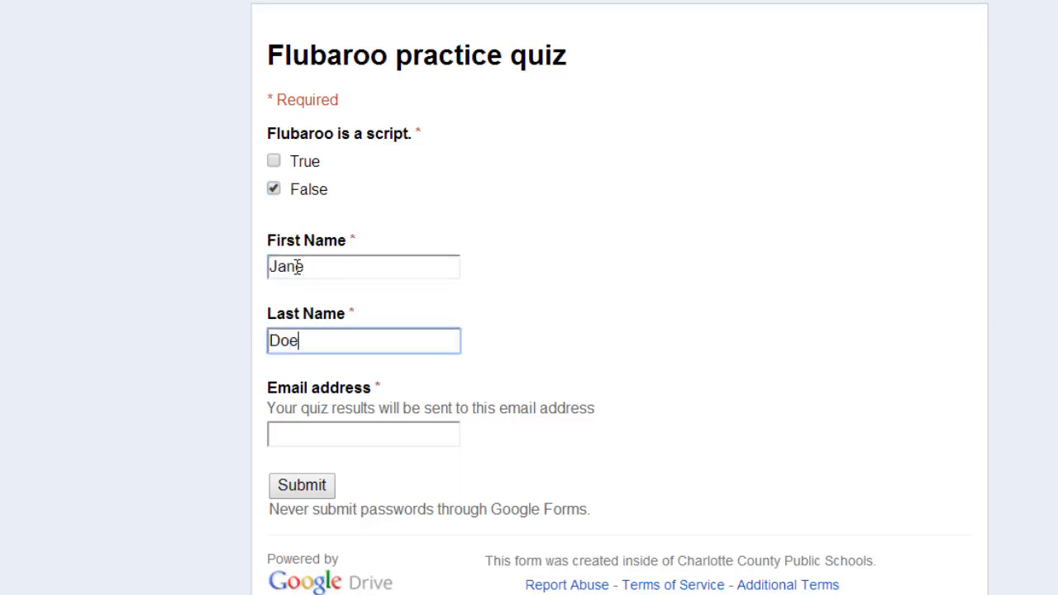
key("Tab")
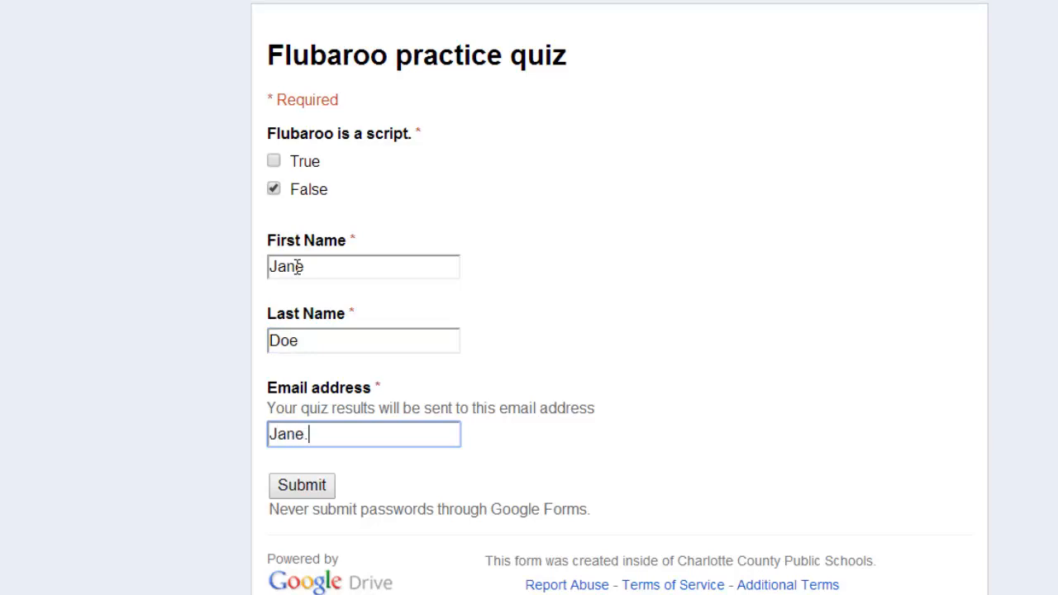
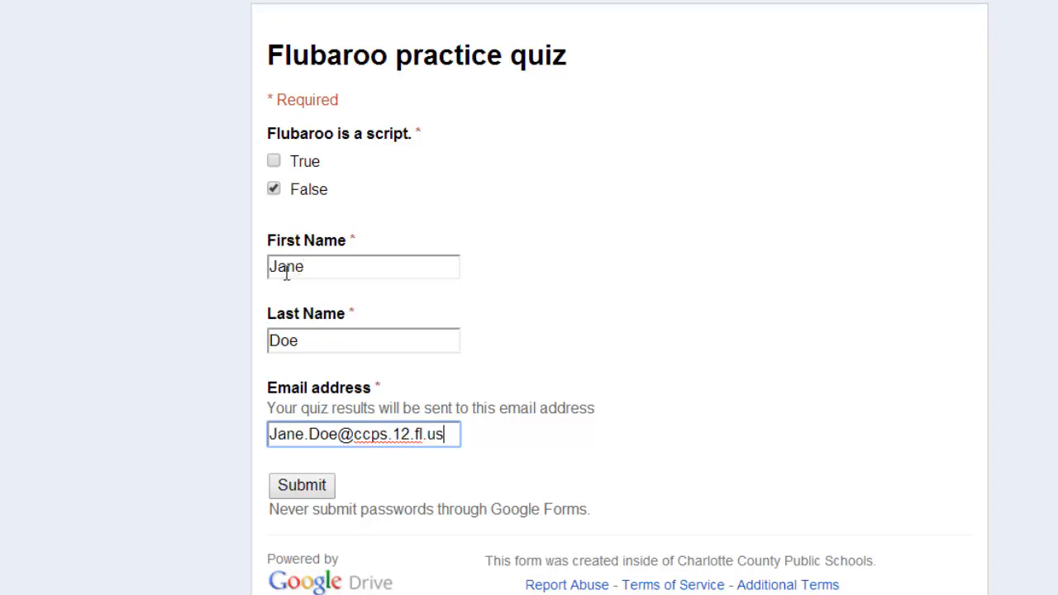
left_click(314, 491)
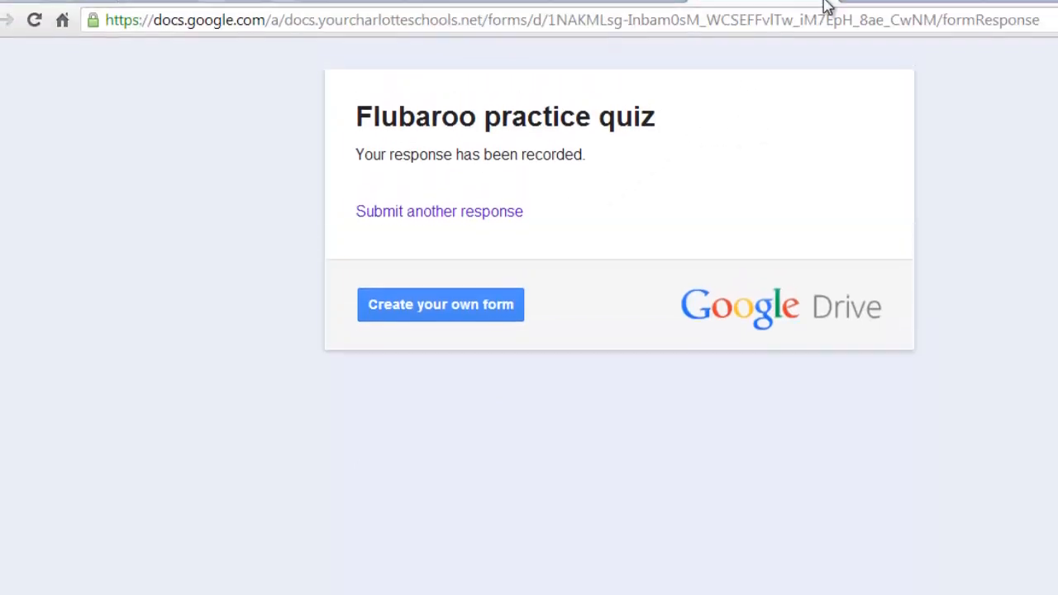
left_click(822, 13)
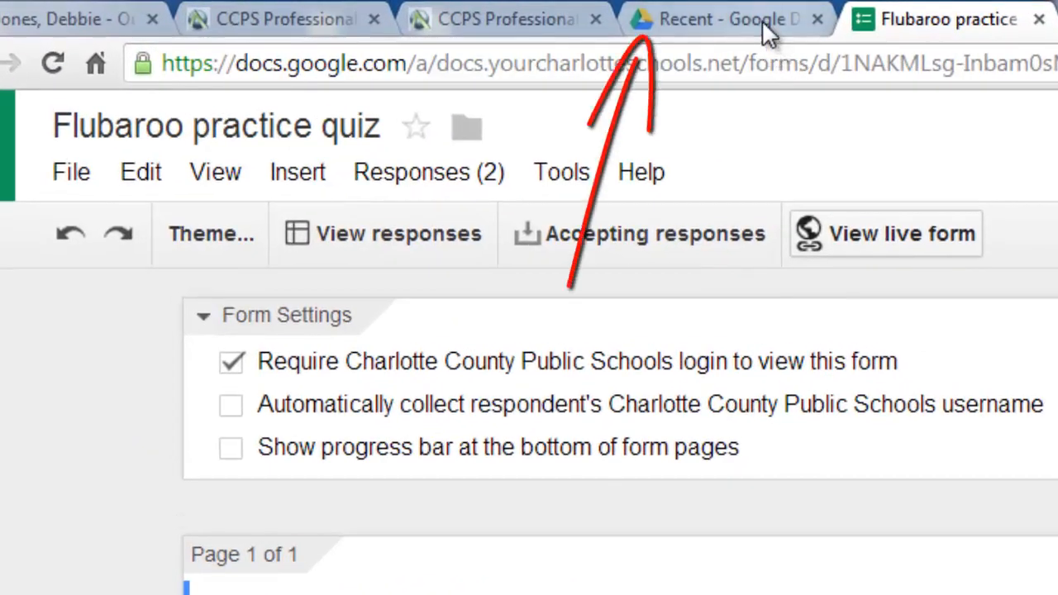
Step: Reopen the Responses spreadsheet from Drive and open the Flubaroo menu
left_click(764, 24)
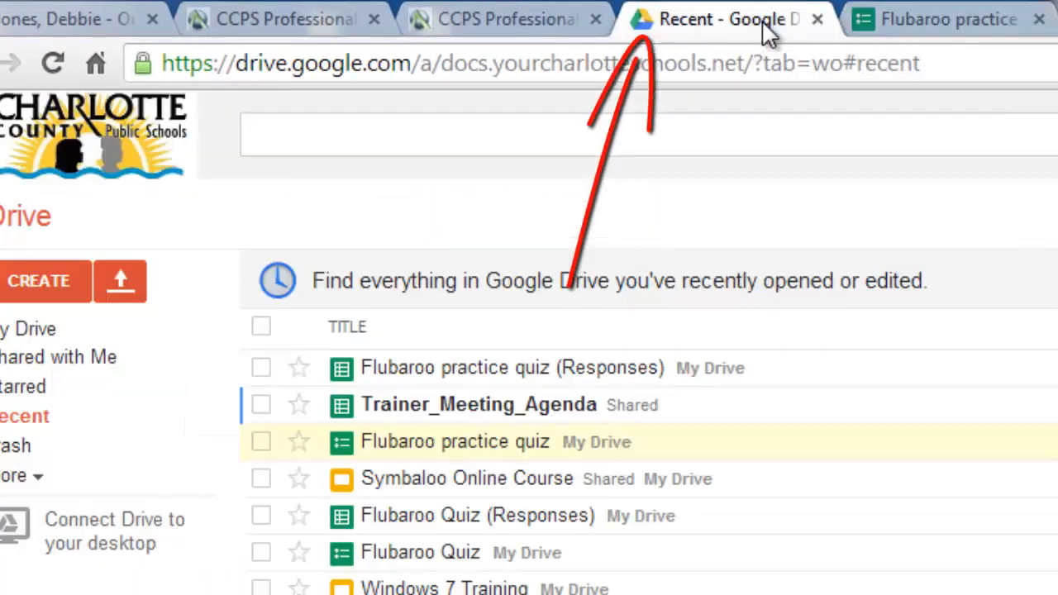
left_click(614, 373)
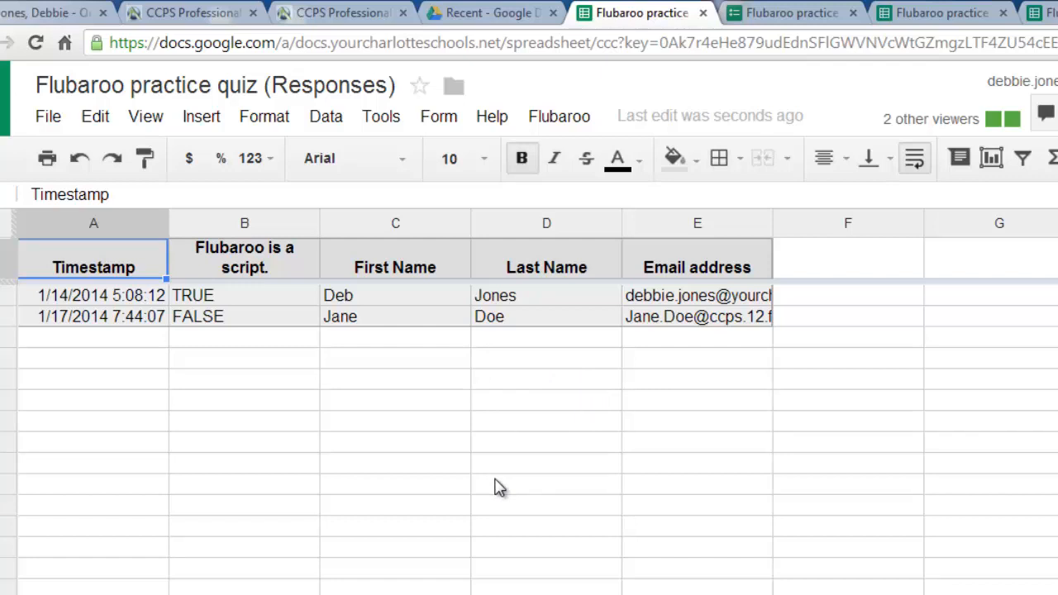
left_click(569, 120)
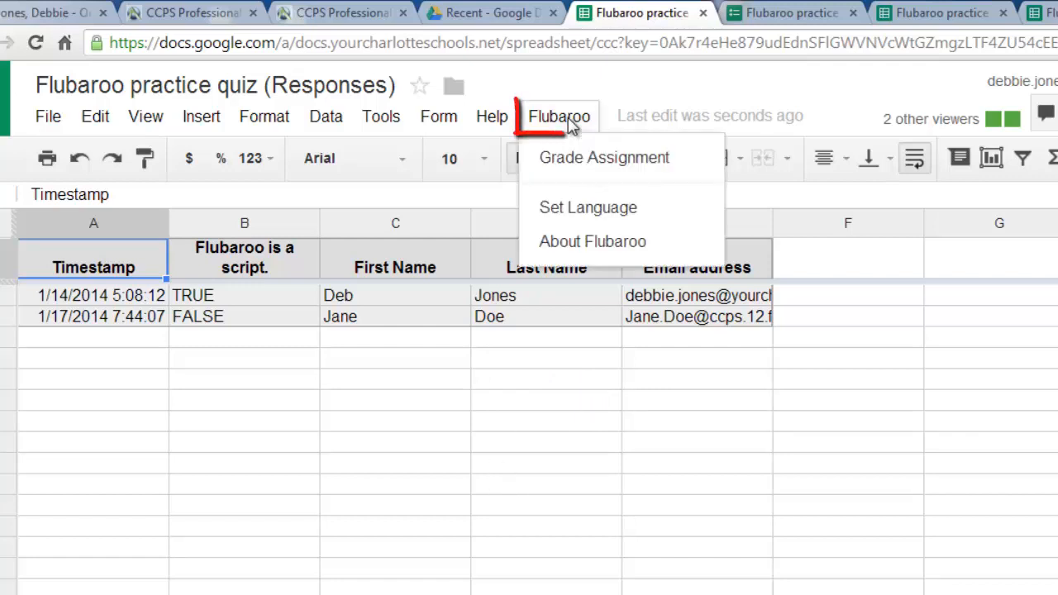
Step: Run Flubaroo > Grade Assignment and accept Step 1's default grading options
left_click(583, 162)
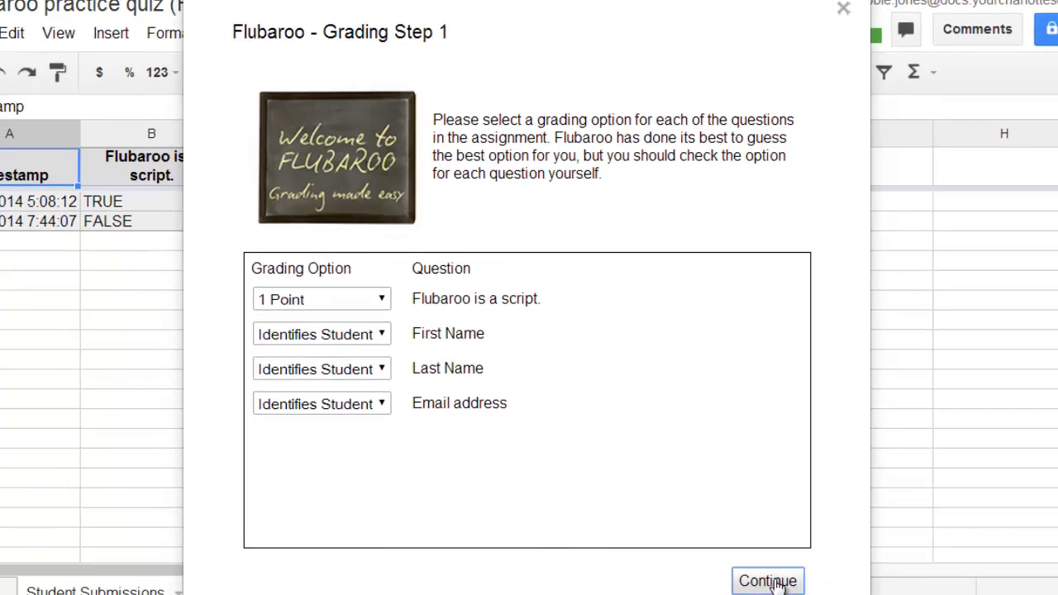
left_click(768, 581)
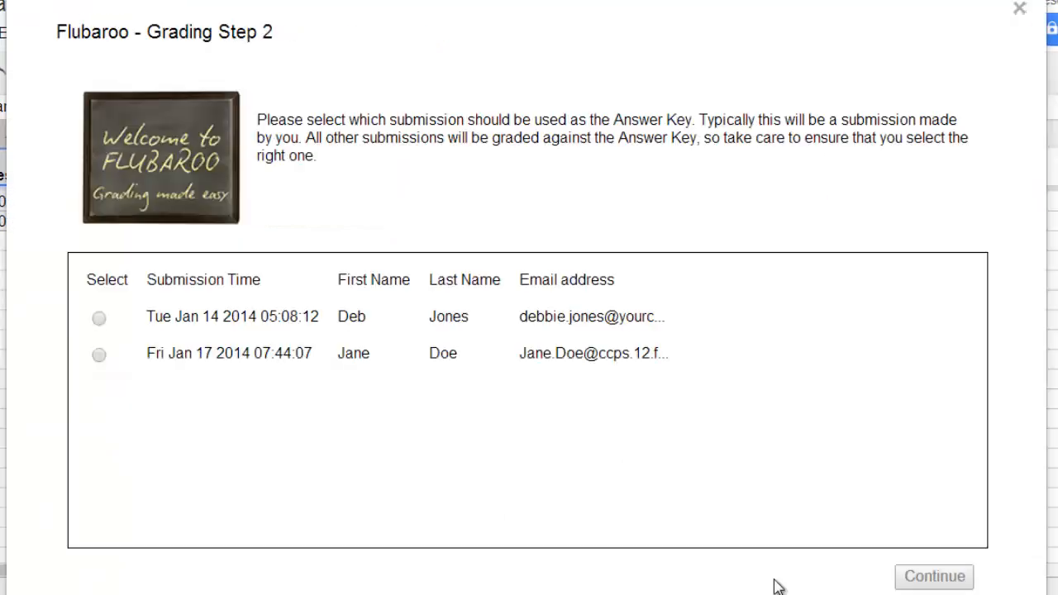
Step: Select the Tue Jan 14 2014 submission as the answer key
left_click_drag(873, 55, 857, 12)
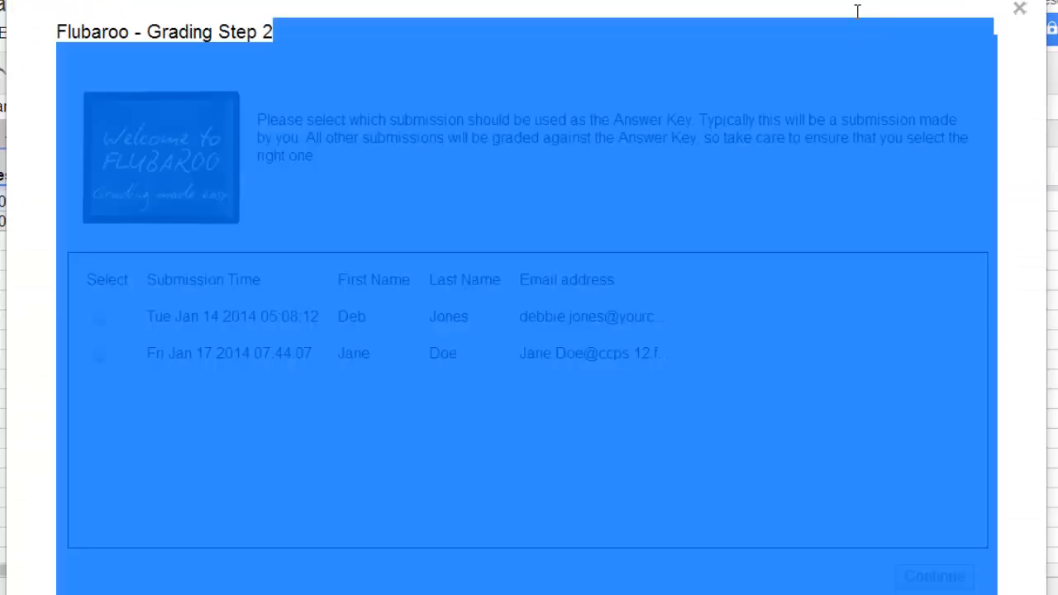
left_click(1023, 95)
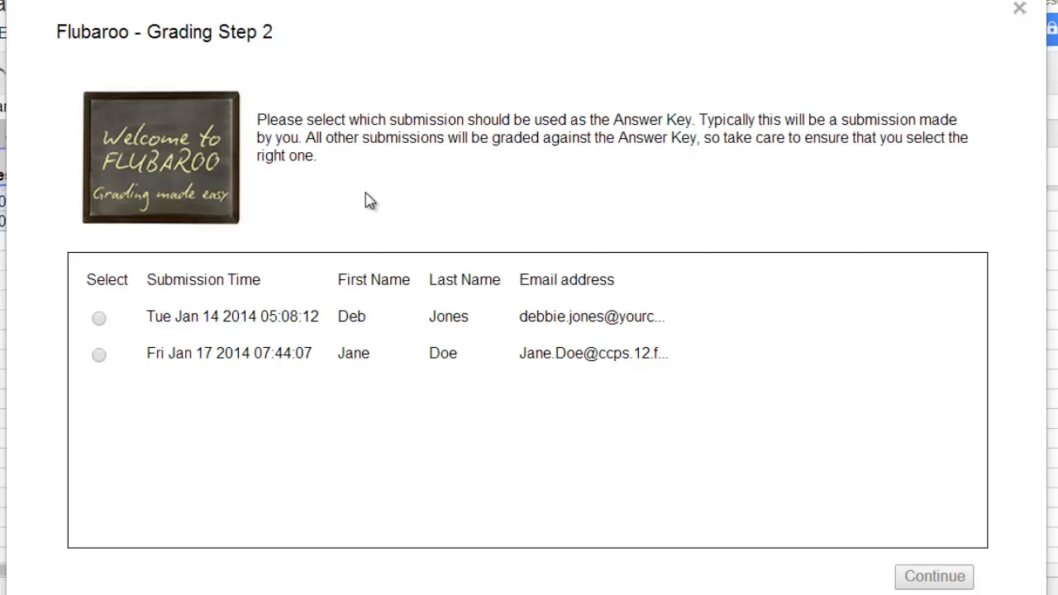
left_click(100, 321)
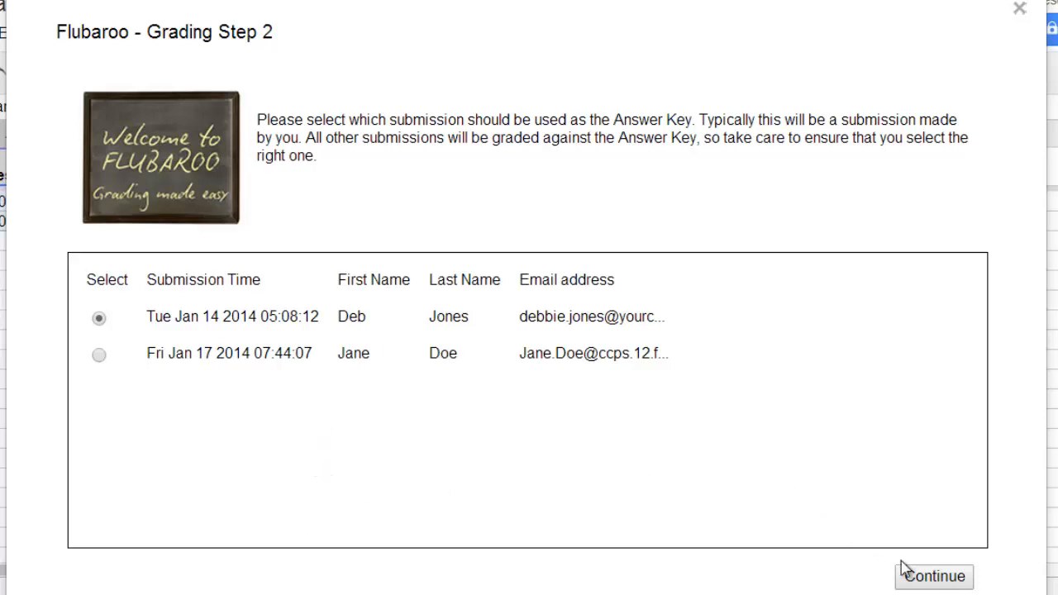
Step: Complete grading, view the new Grades sheet, and check the Student Submissions tab
left_click(926, 581)
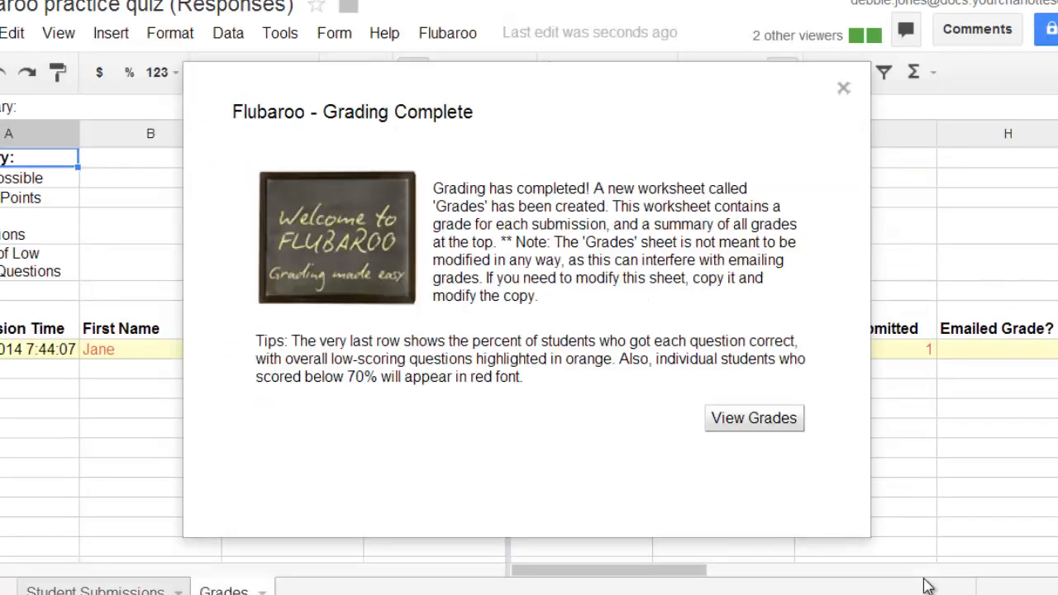
left_click(783, 422)
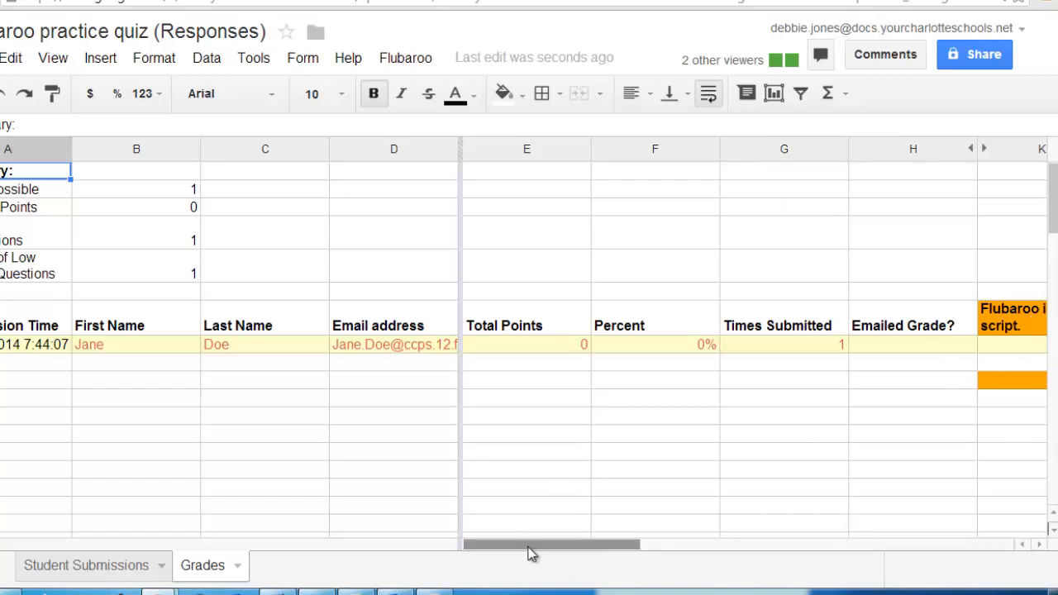
left_click_drag(532, 552, 791, 545)
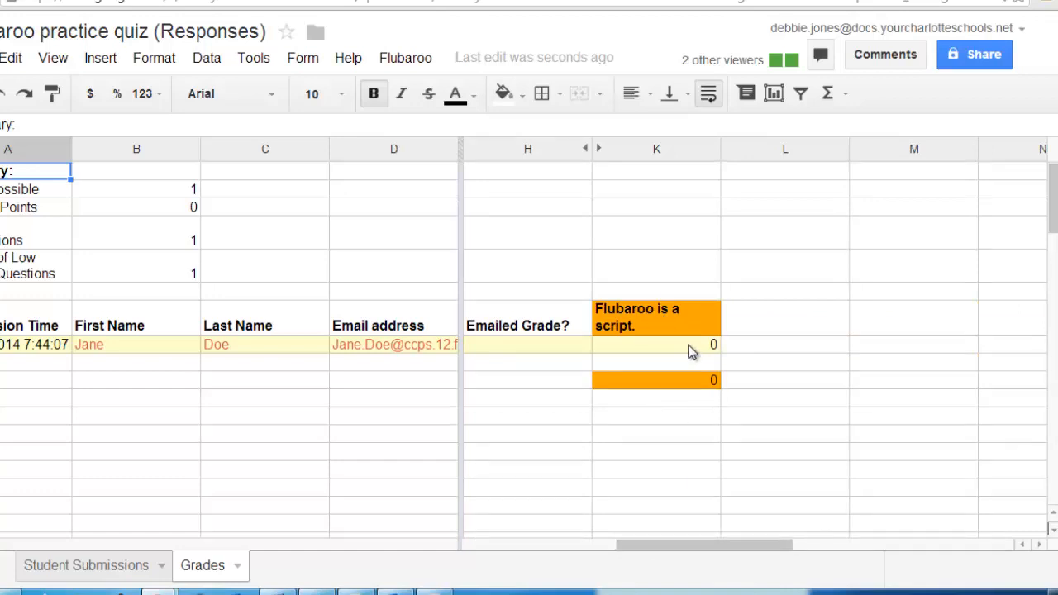
left_click_drag(703, 544, 522, 551)
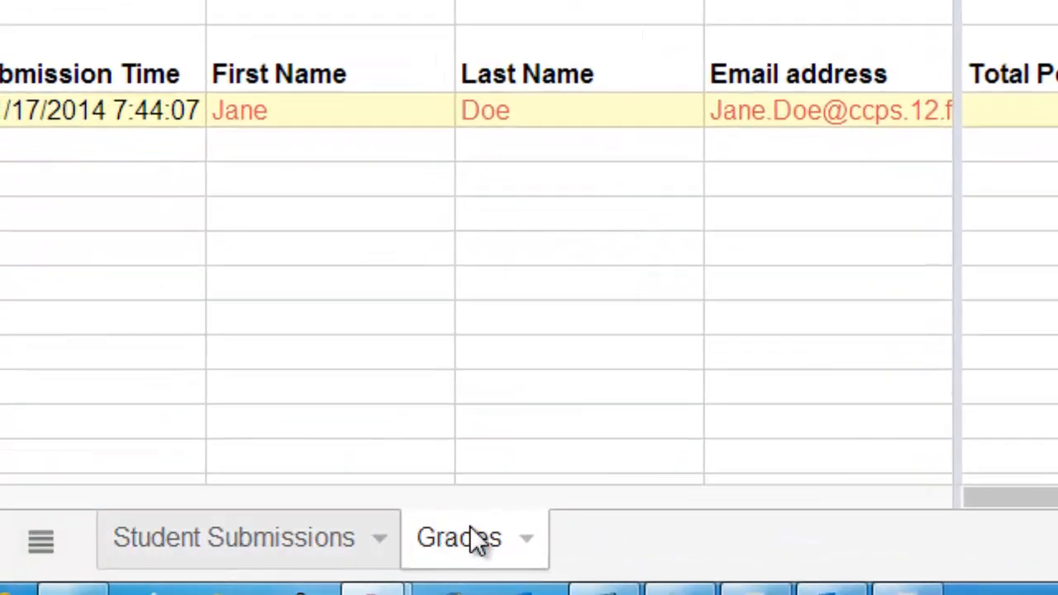
left_click(329, 549)
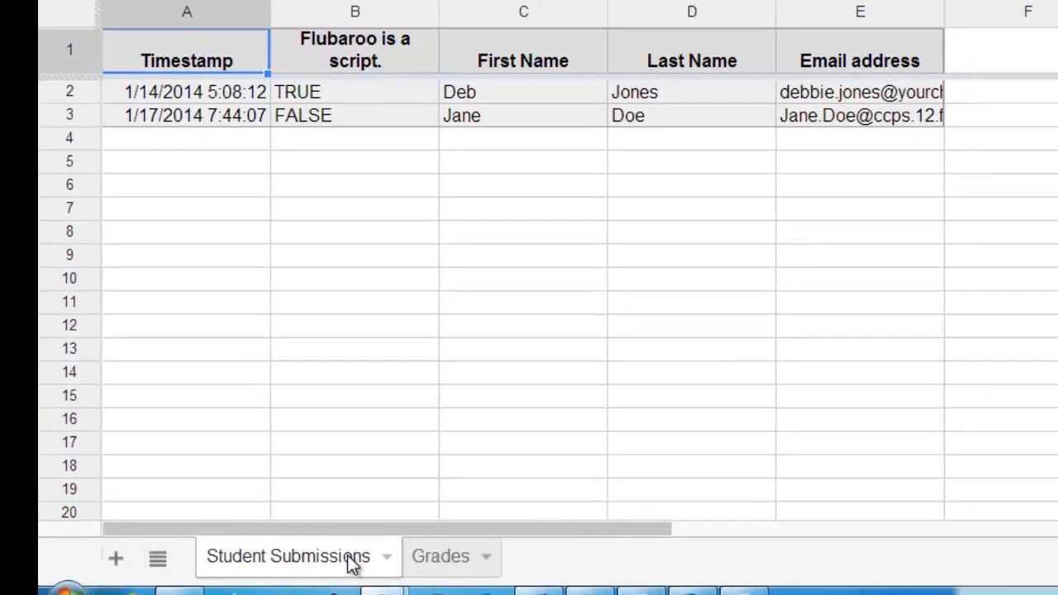
left_click(441, 559)
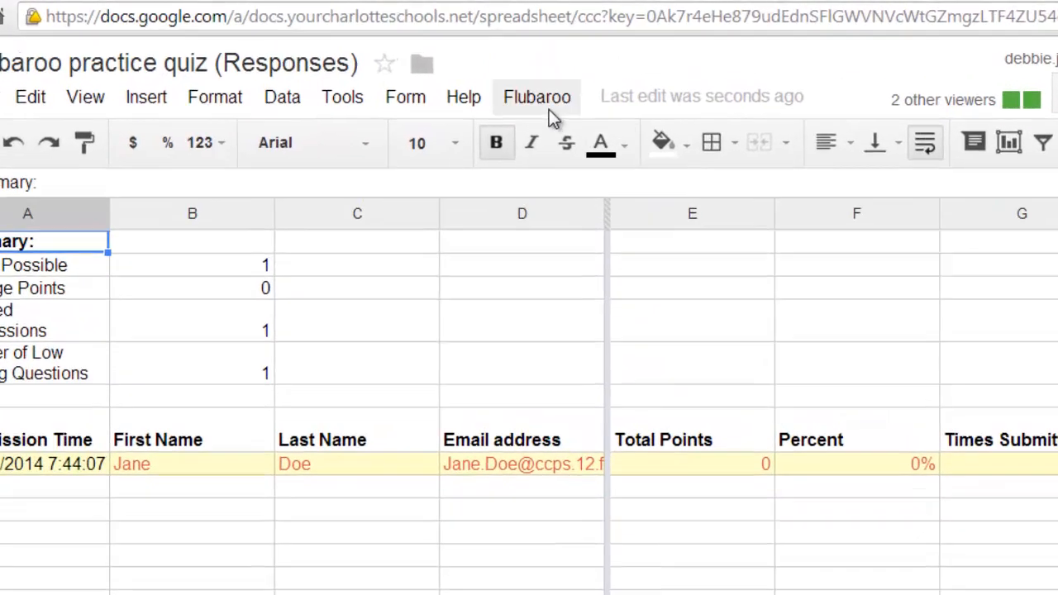
Step: Email each student their Flubaroo grade with the list of questions and scores included
left_click(545, 86)
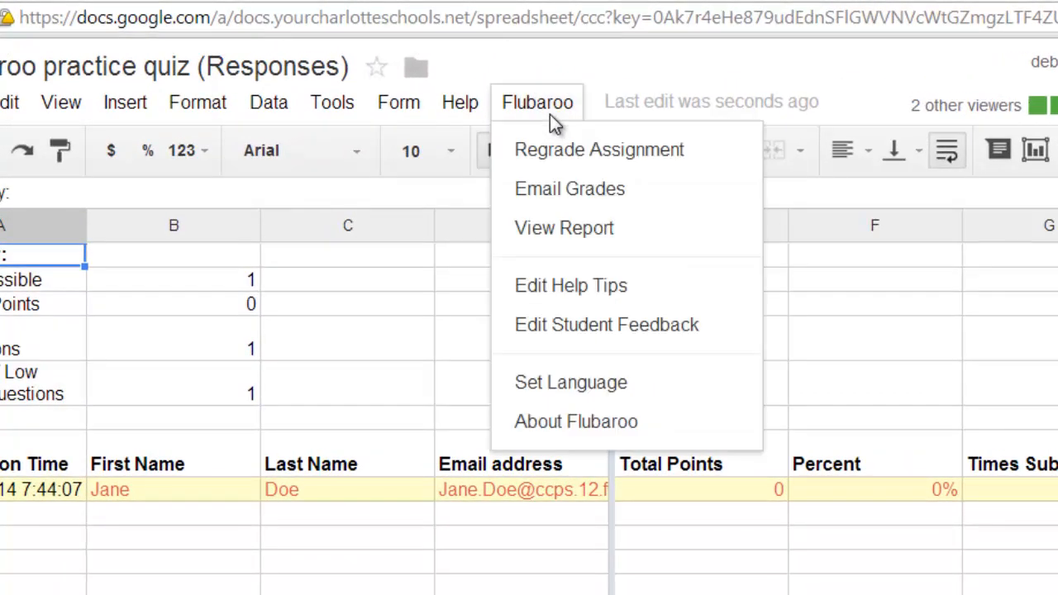
left_click(562, 190)
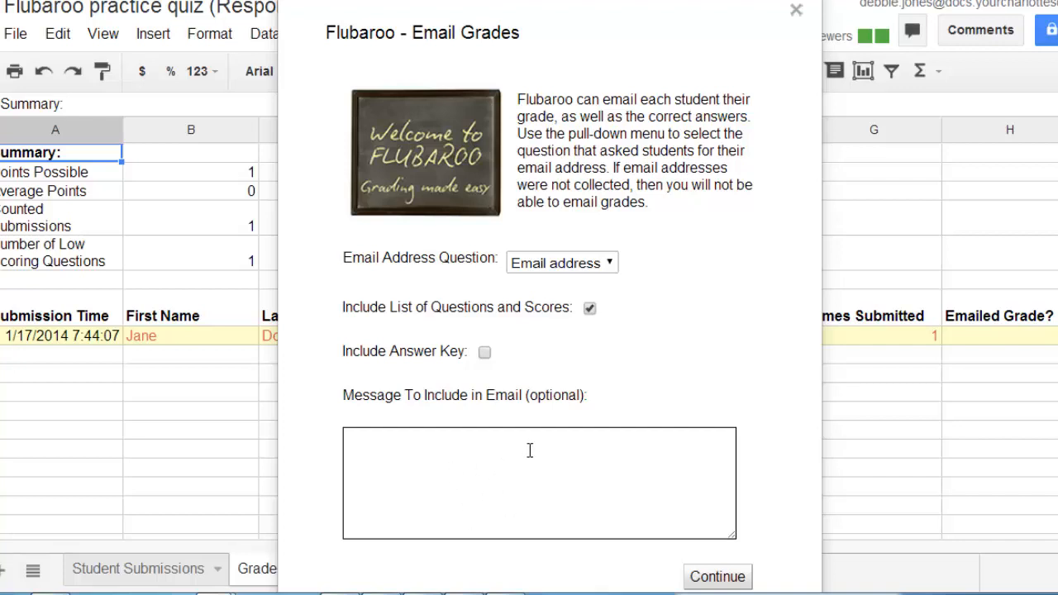
left_click(733, 581)
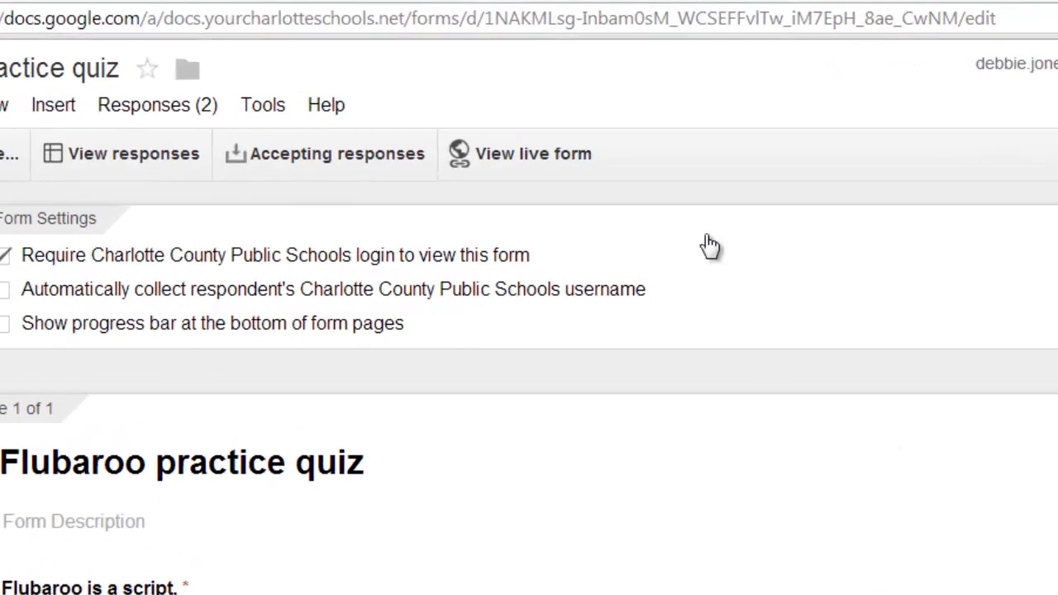
Step: Open the live quiz form and copy its full web address for Bitly
left_click(581, 162)
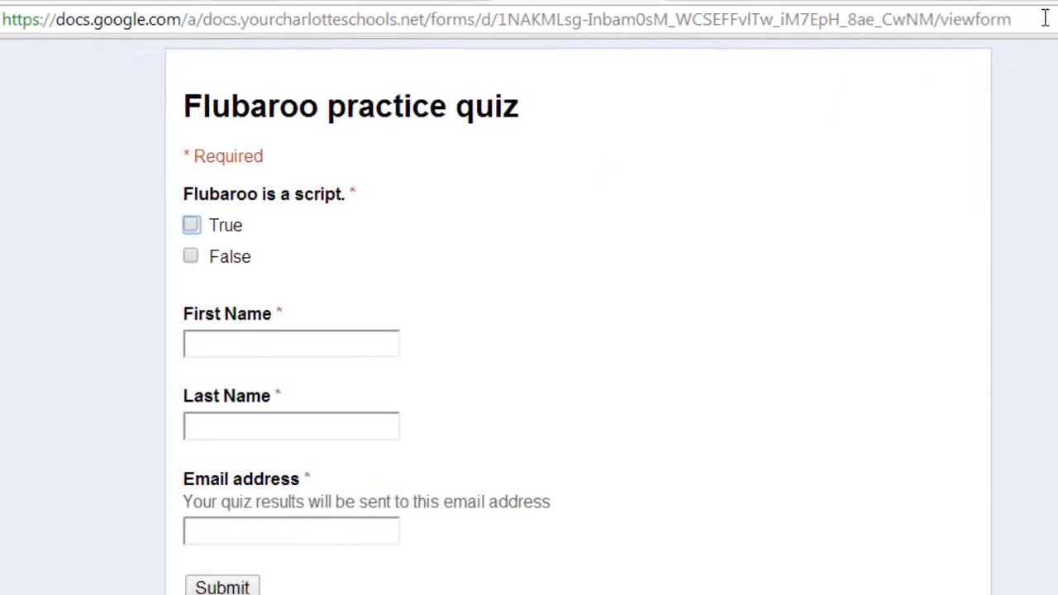
left_click(1011, 19)
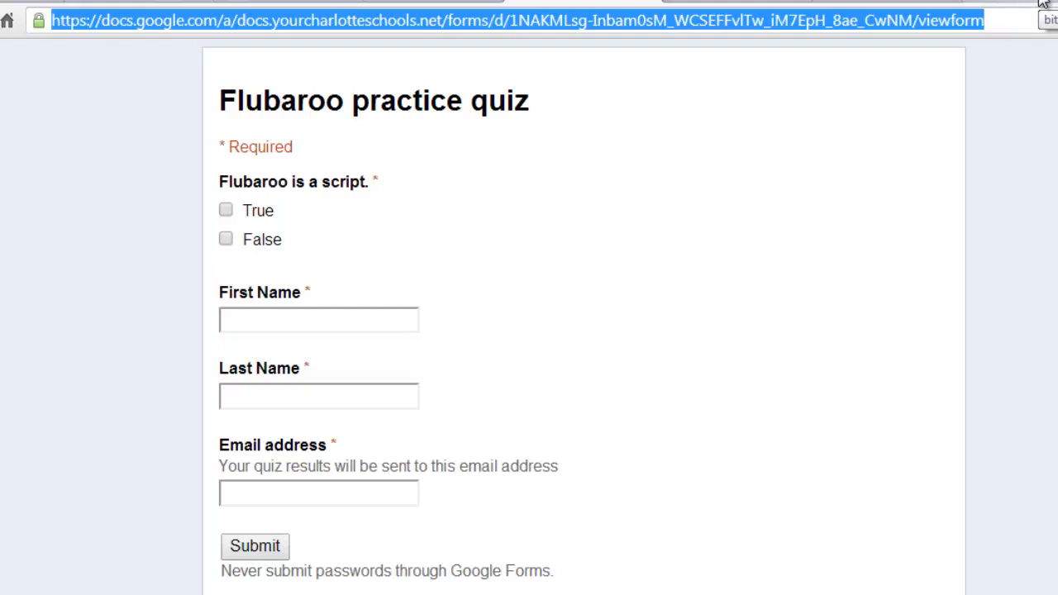
left_click(1043, 4)
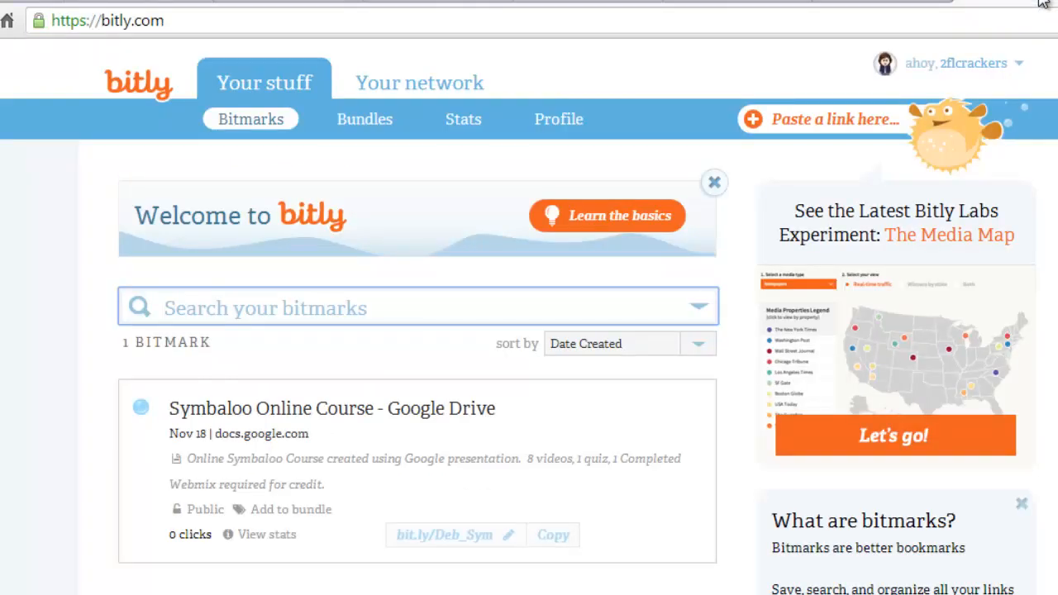
Step: Paste the live form URL into Bitly to create the short link bit.ly/1mgmOGV
left_click(754, 123)
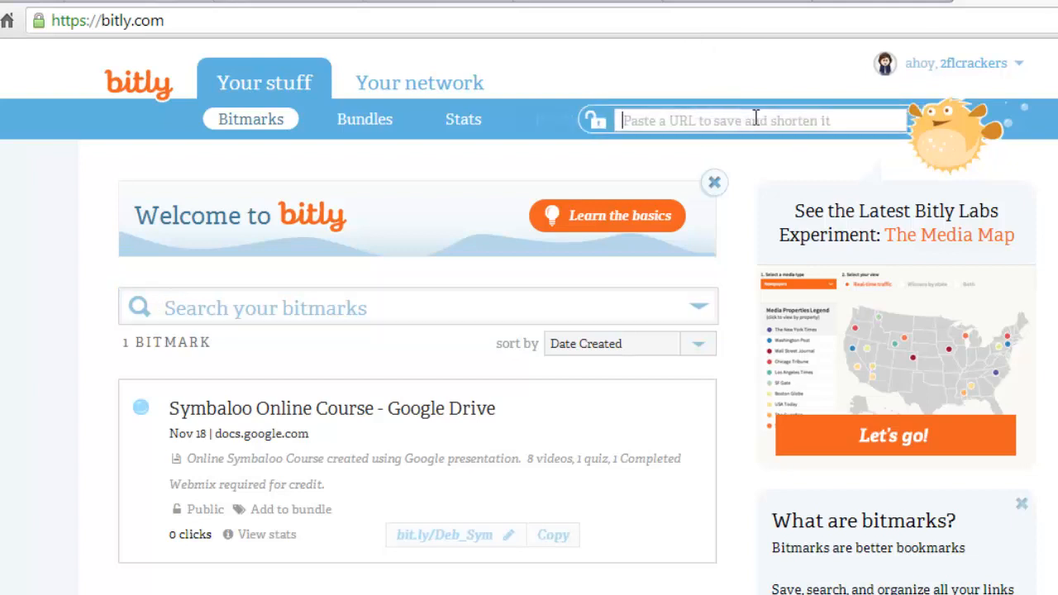
key("Escape")
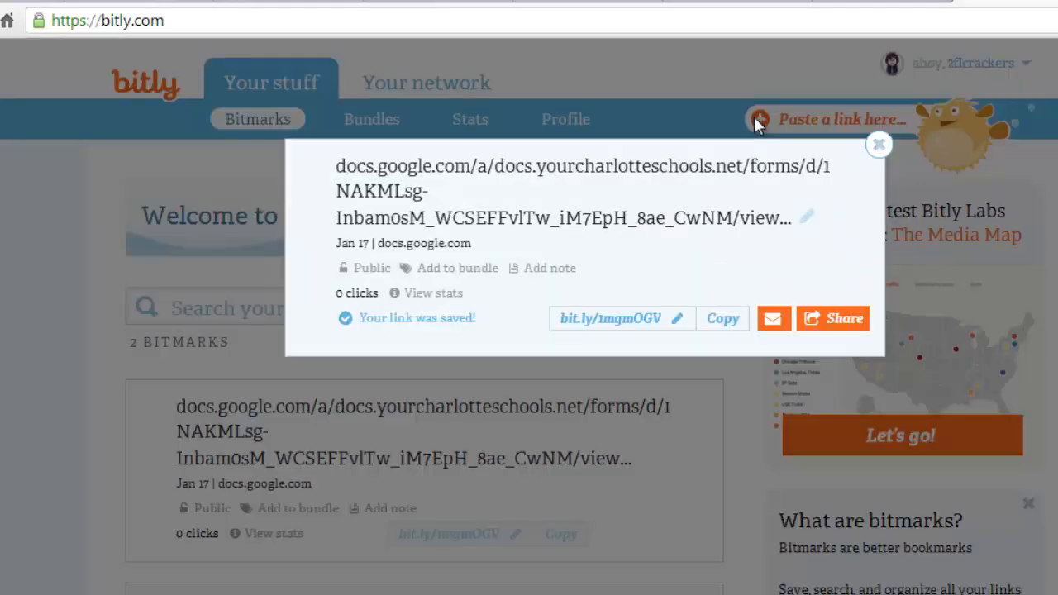
left_click(754, 118)
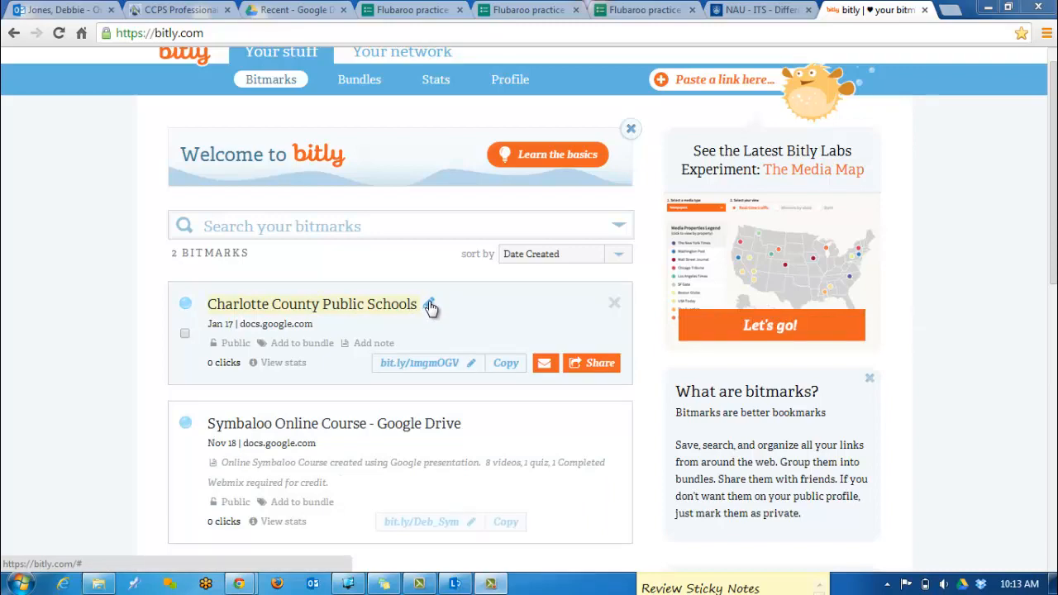
Step: Change the bit.ly/1mgmOGV bitmark's title to 'Flubaroo quiz' and save it
left_click(431, 307)
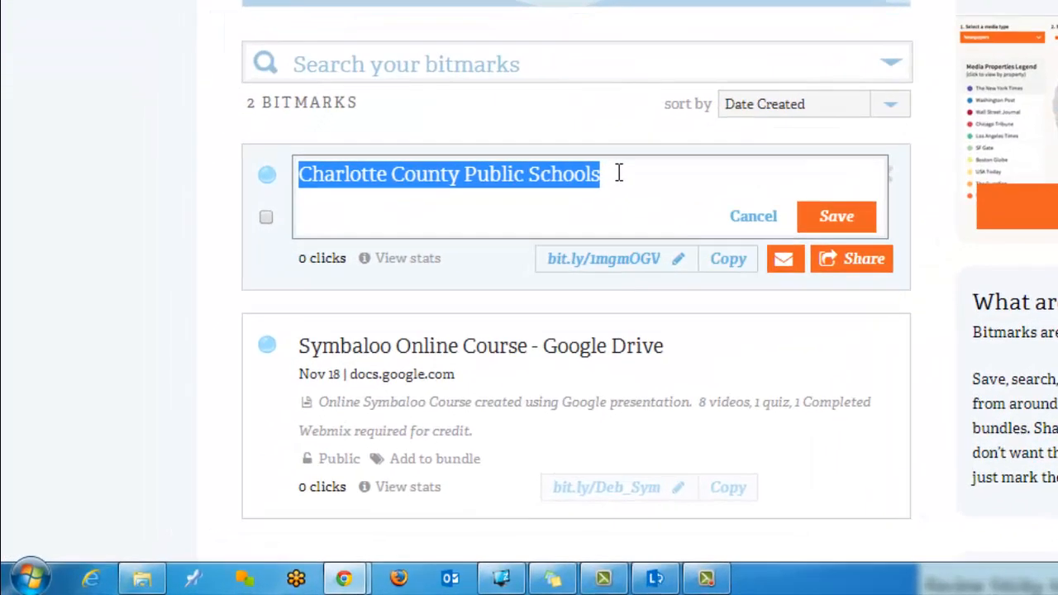
type("flubaroo")
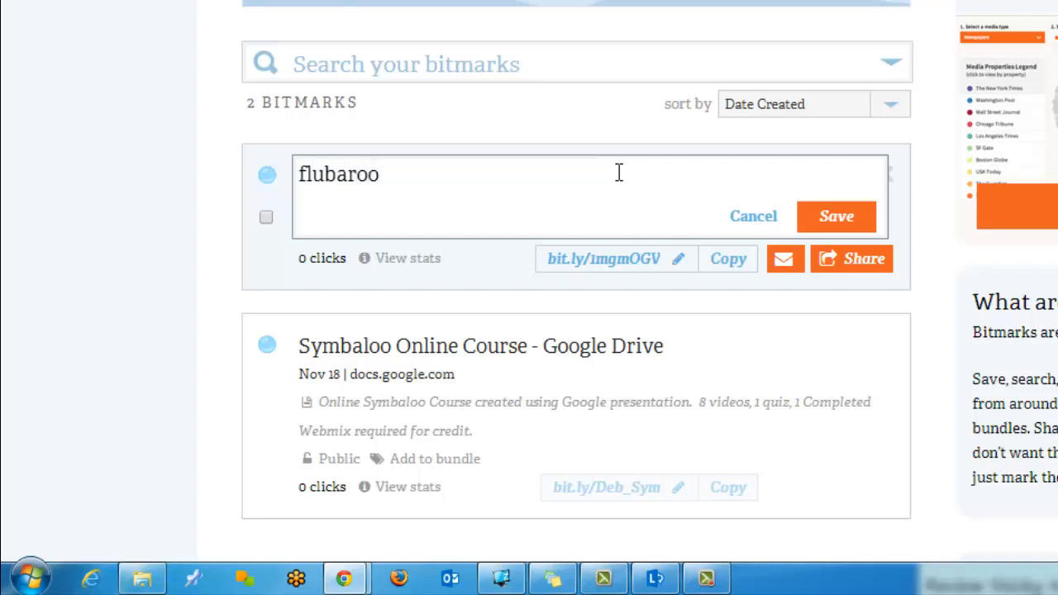
type(" quiz")
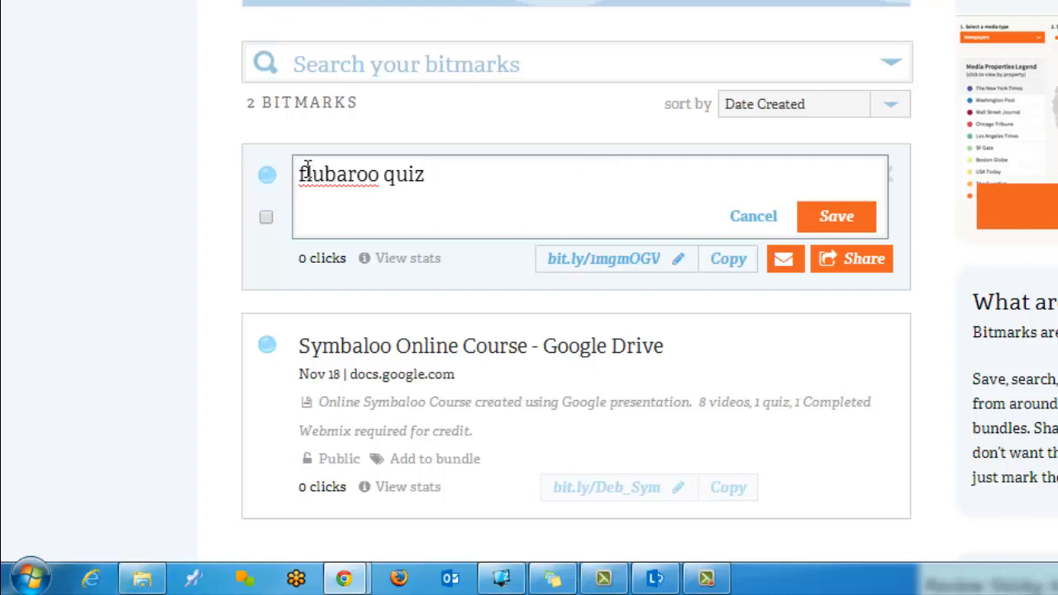
left_click_drag(307, 172, 293, 174)
type("F")
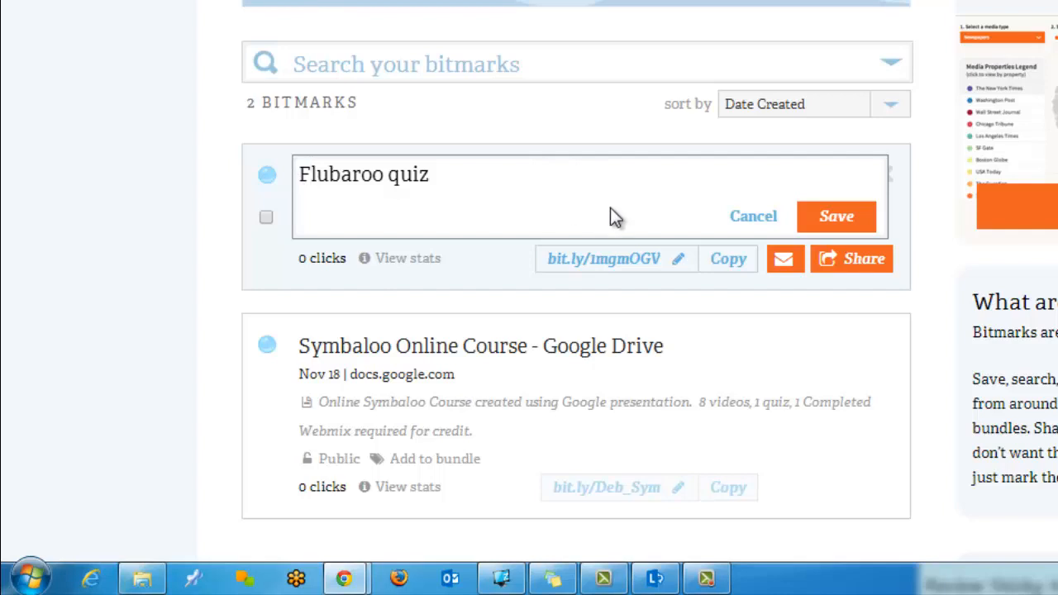
left_click(837, 219)
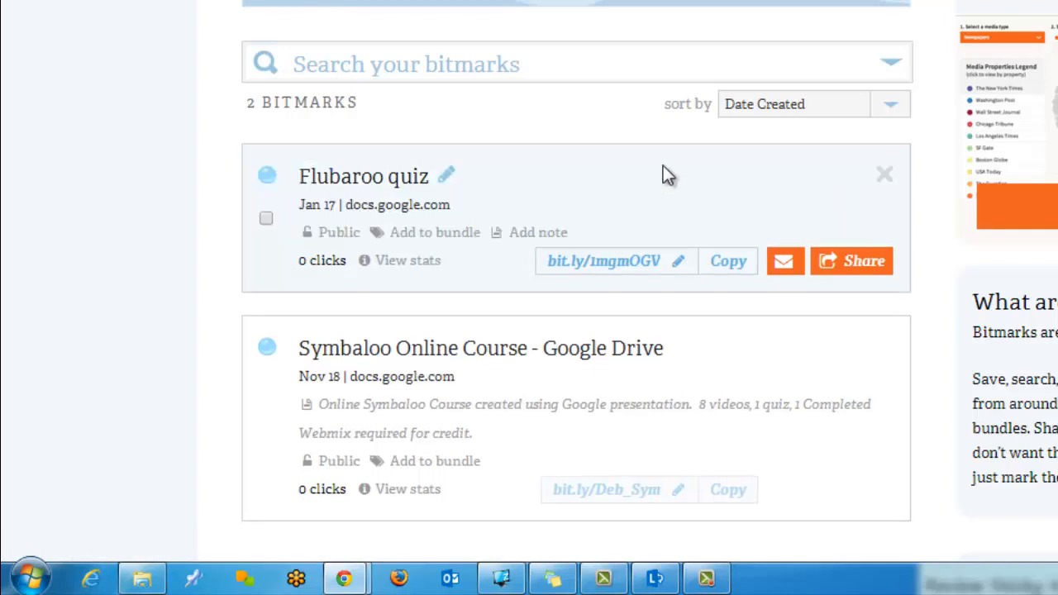